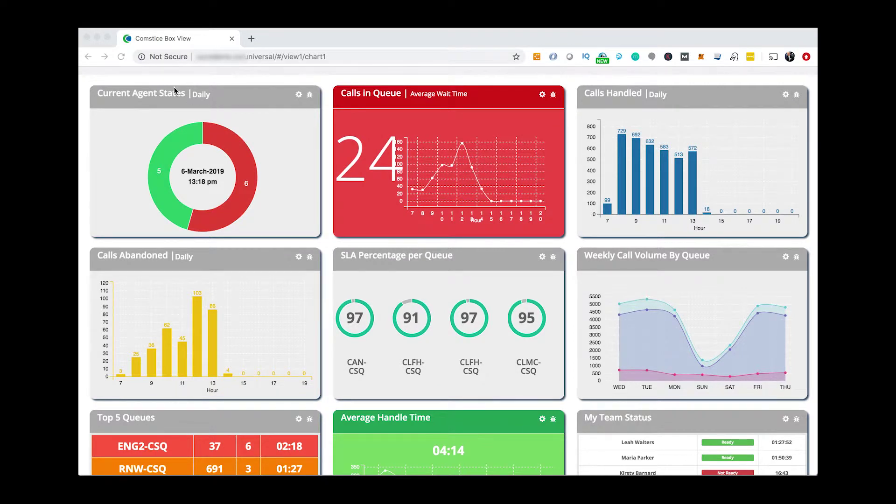
Scroll down and back up the dark Widget View dashboard page.
scroll(259, 124, down, 3)
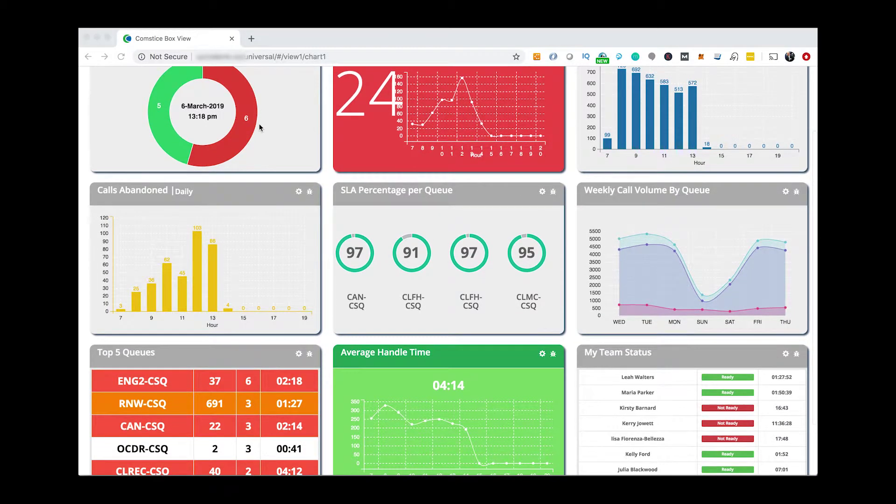
scroll(259, 124, up, 5)
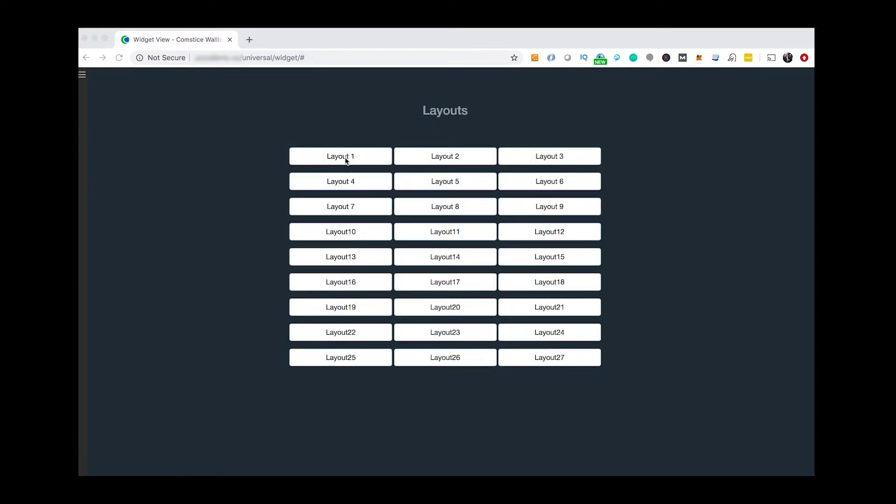
Preview Layouts 1, 2, 3 and 5, then choose Layout11 for the new dashboard.
click(345, 160)
click(406, 164)
click(566, 164)
click(451, 180)
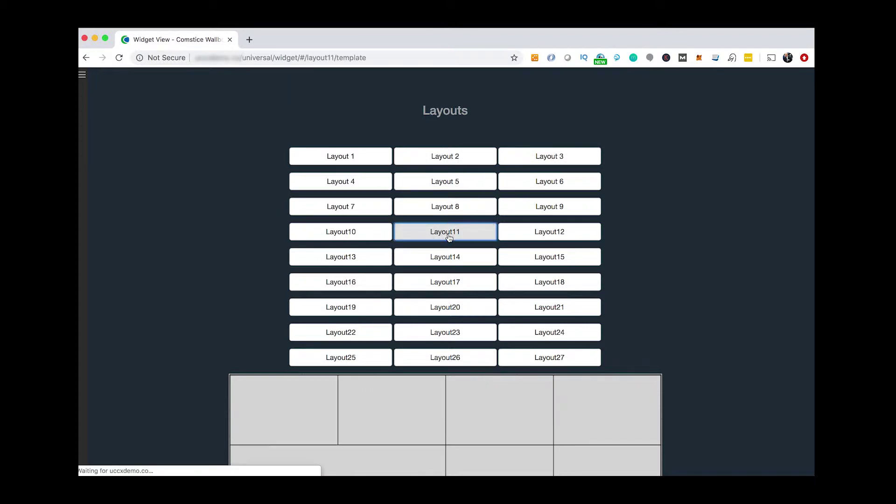
click(447, 232)
Add a CALLS IN QUEUE widget to the first empty top cell.
click(188, 177)
click(363, 128)
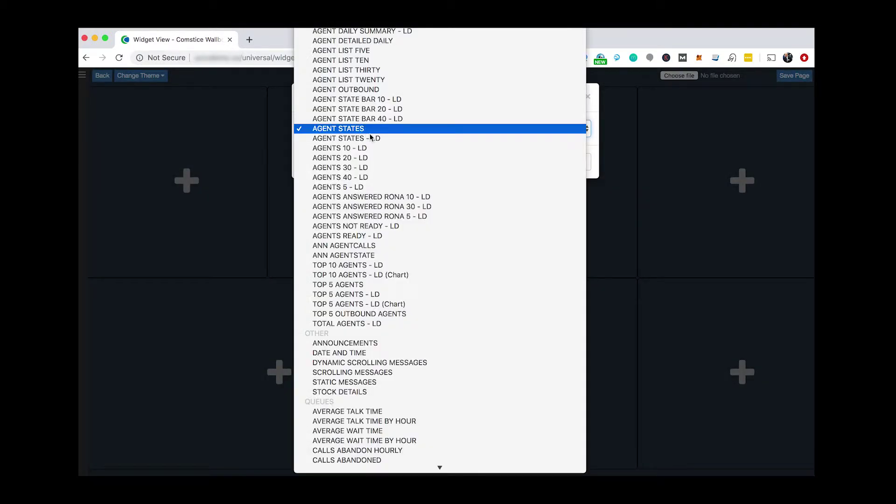
scroll(371, 187, down, 10)
click(372, 222)
click(537, 162)
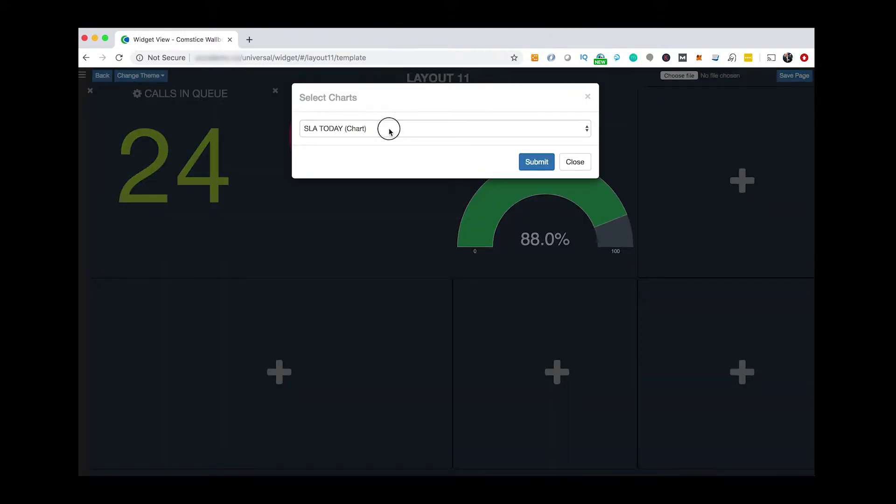
Place a CALLS RECEIVED ANSWERED AND ABANDONED widget in the fourth top slot.
click(388, 130)
scroll(388, 128, up, 5)
scroll(410, 93, up, 1)
click(420, 48)
click(537, 162)
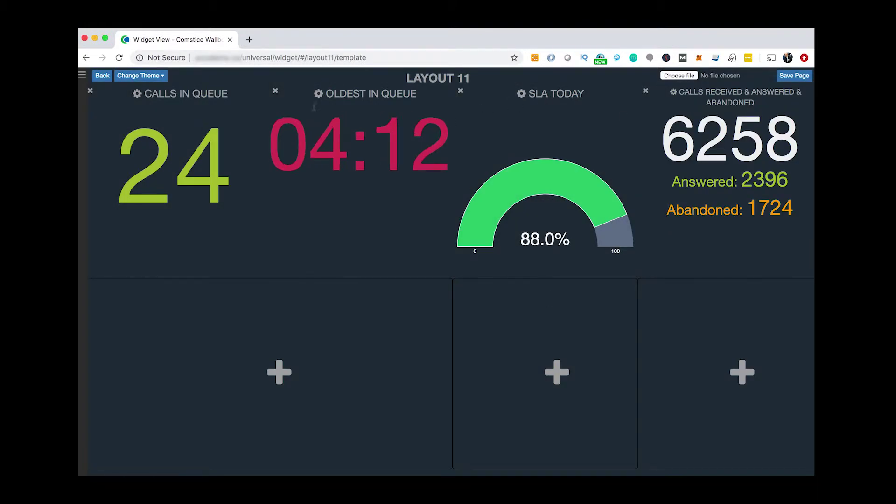
Save Oldest in Queue thresholds of 60 and 120 seconds, then enlarge the Daily Abandon Rate label.
click(319, 94)
click(471, 376)
text(60)
click(521, 399)
text(120)
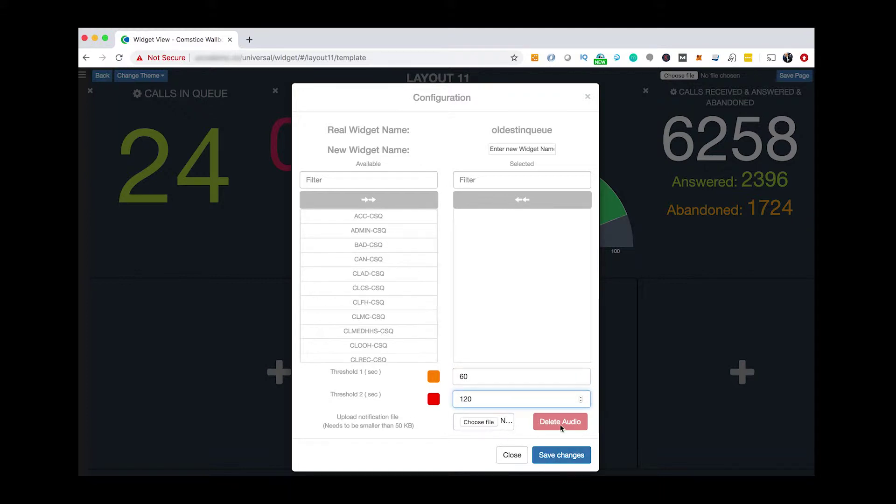
click(561, 455)
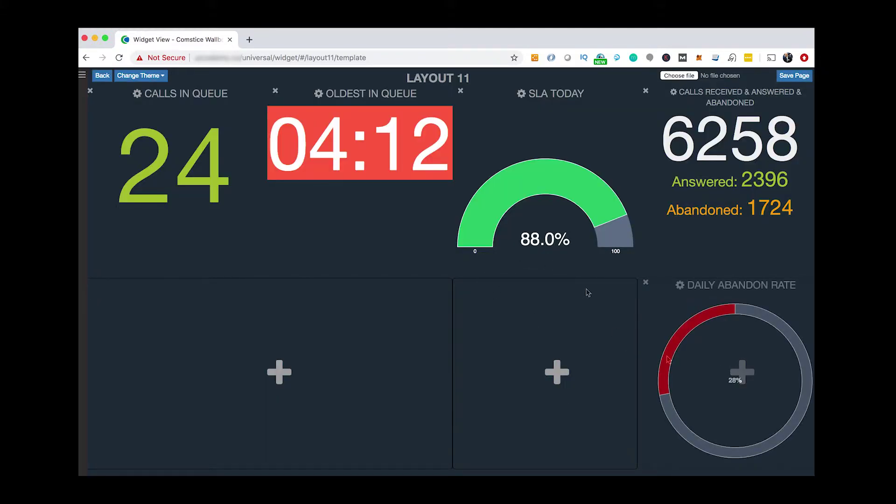
mouse_move(724, 311)
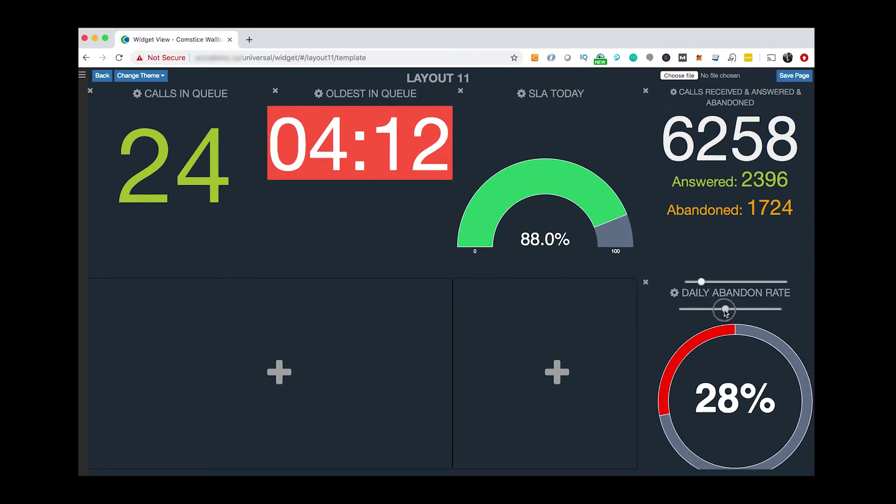
drag(724, 312, 732, 309)
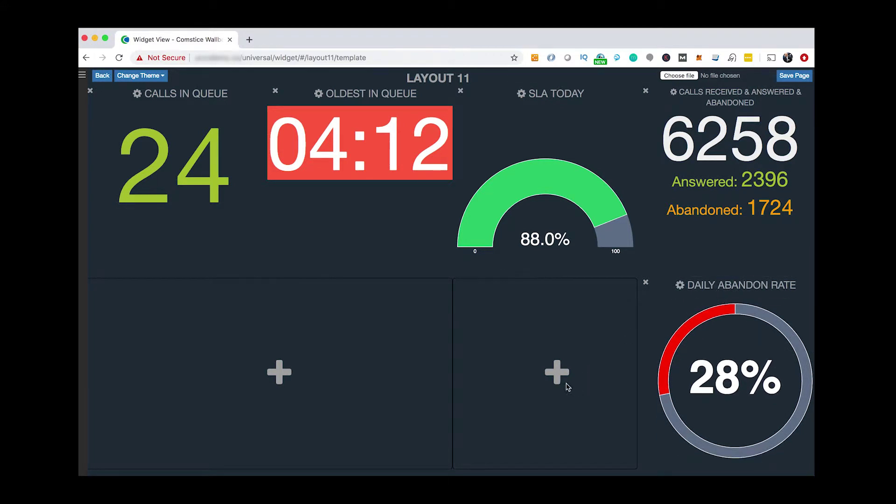
Save the Layout 11 page under the name 'Dashboard'.
click(795, 77)
text(Dashboard 27)
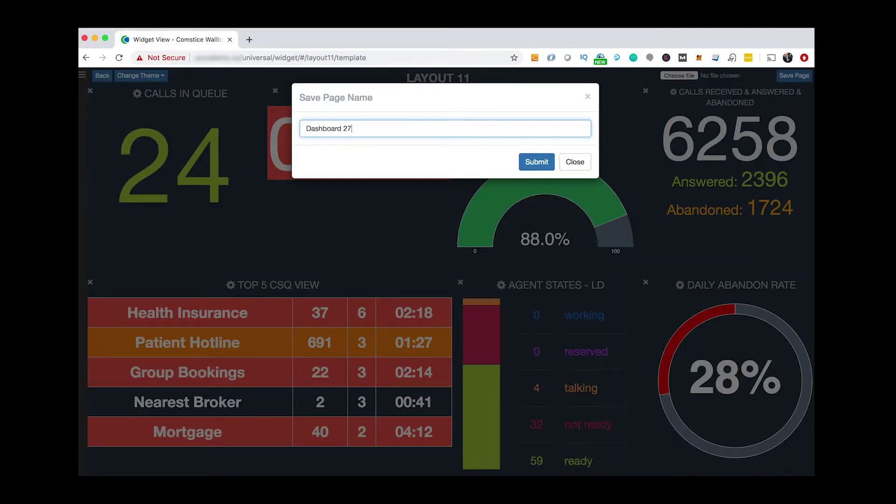
click(537, 162)
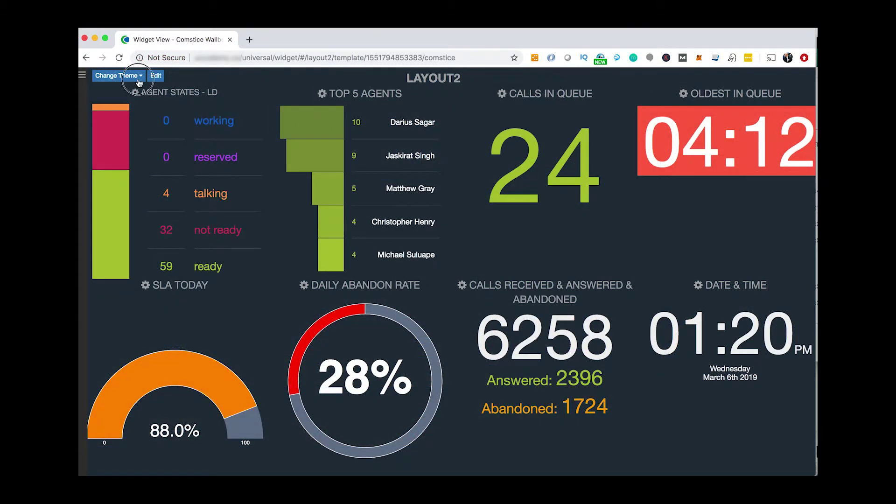
Switch the dashboard to the White theme, then back to Black.
click(122, 75)
click(139, 93)
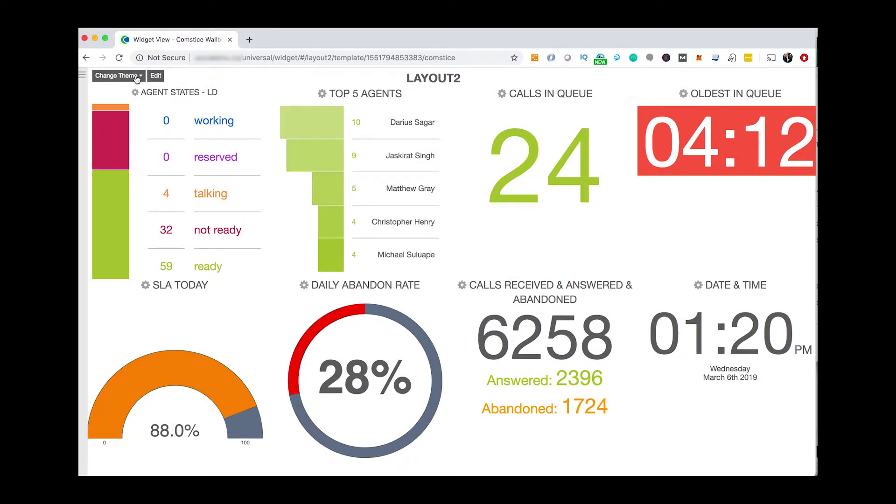
click(136, 78)
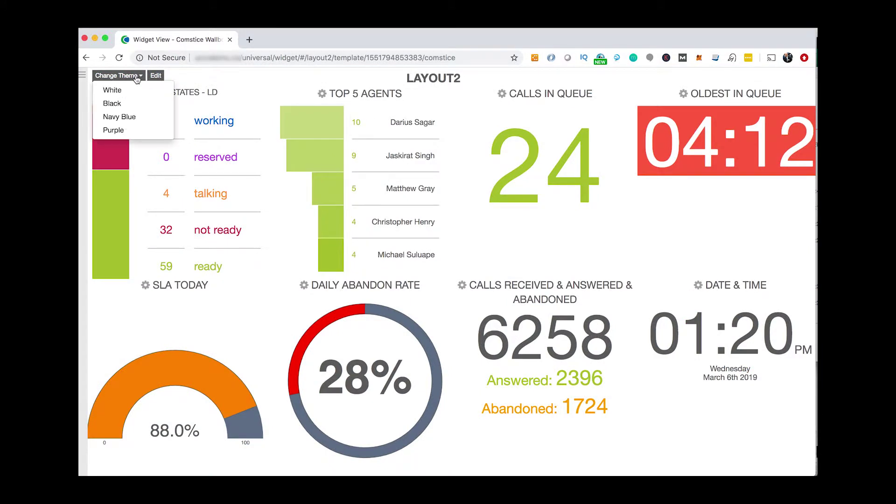
click(135, 103)
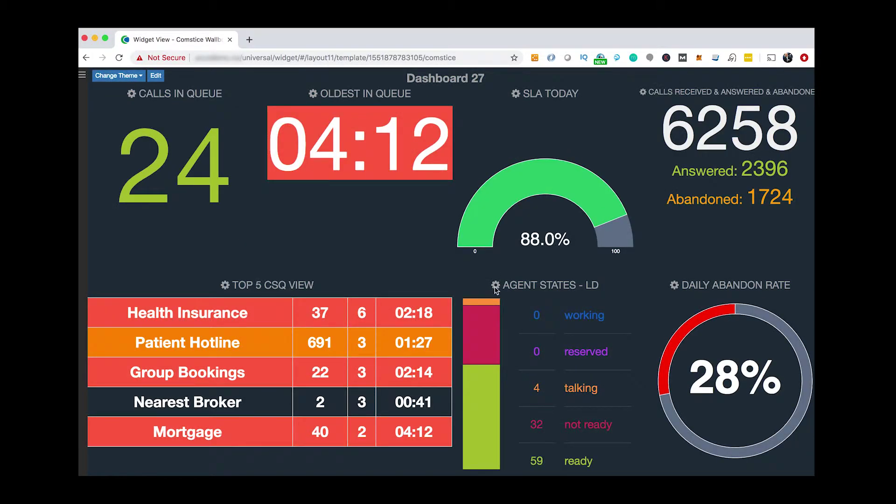
click(495, 287)
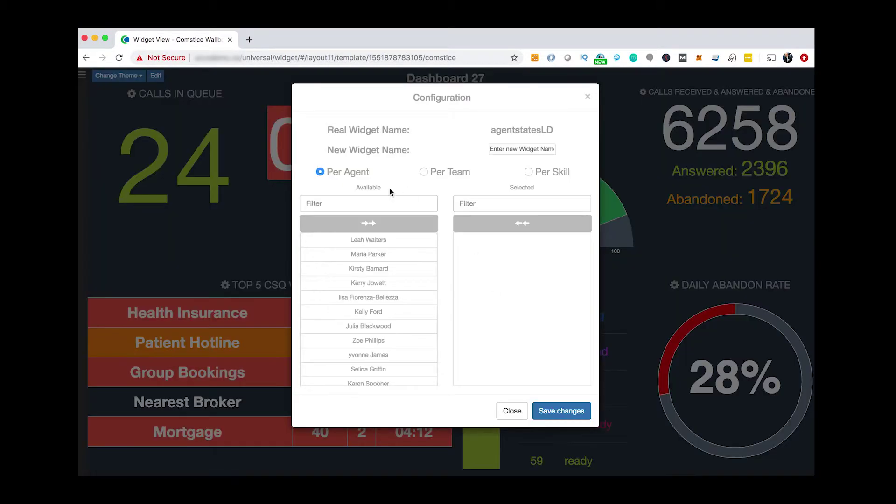
click(435, 174)
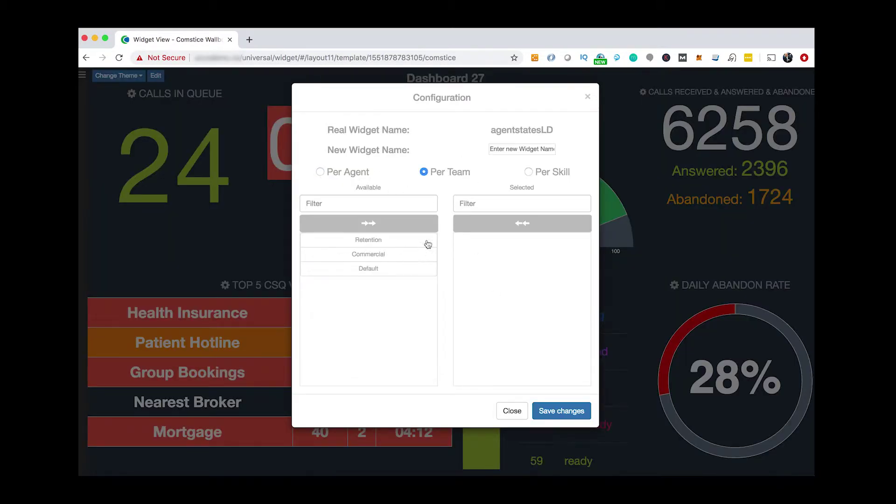
click(558, 176)
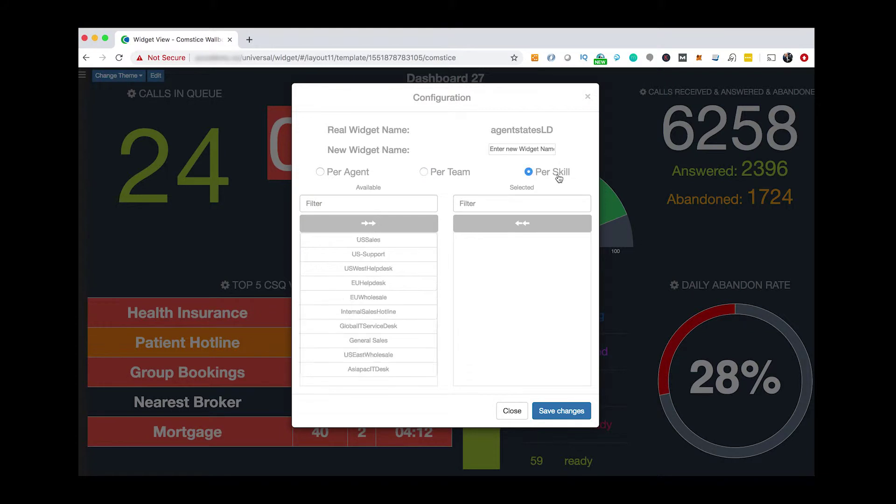
click(512, 410)
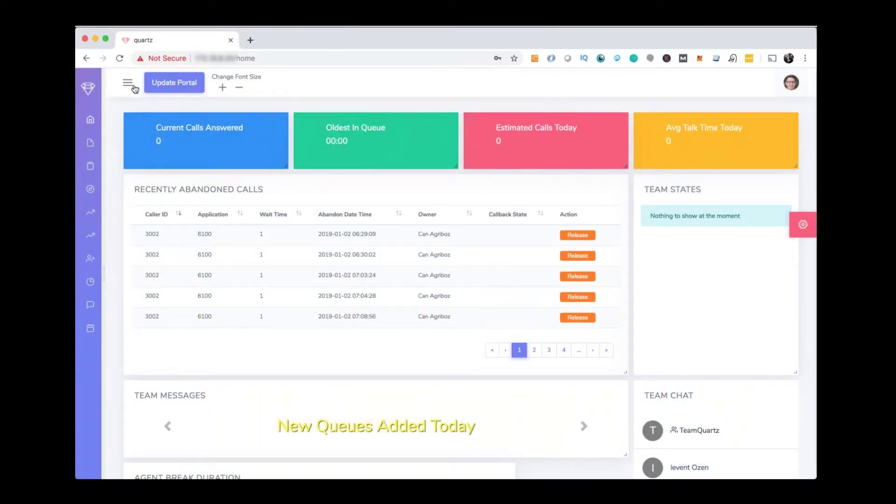
Expand the Quartz navigation sidebar to list Home, Heatmaps, Report Designer and other sections.
click(128, 84)
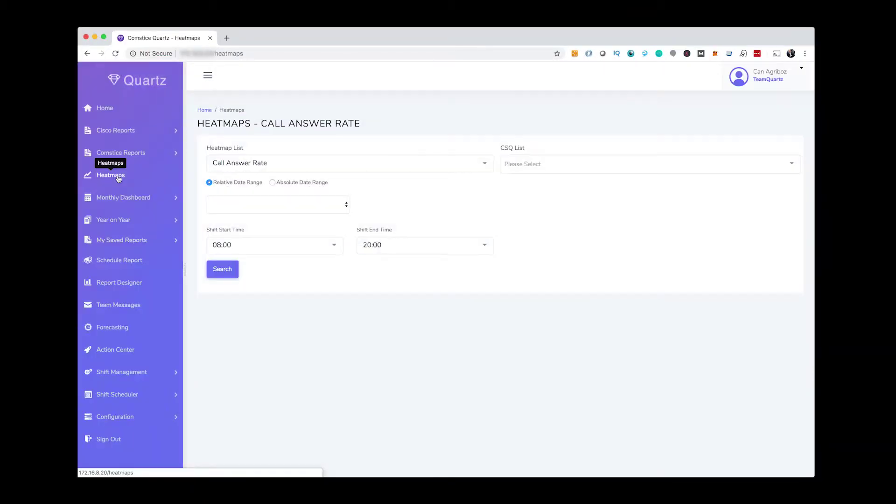
Run the Call Answer Rate heatmap with an absolute range starting January 1, 2019.
click(208, 75)
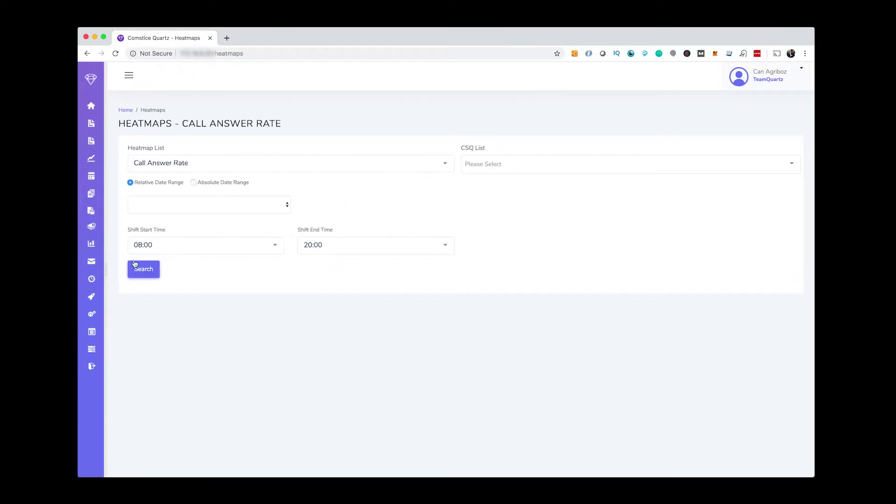
click(207, 183)
click(187, 216)
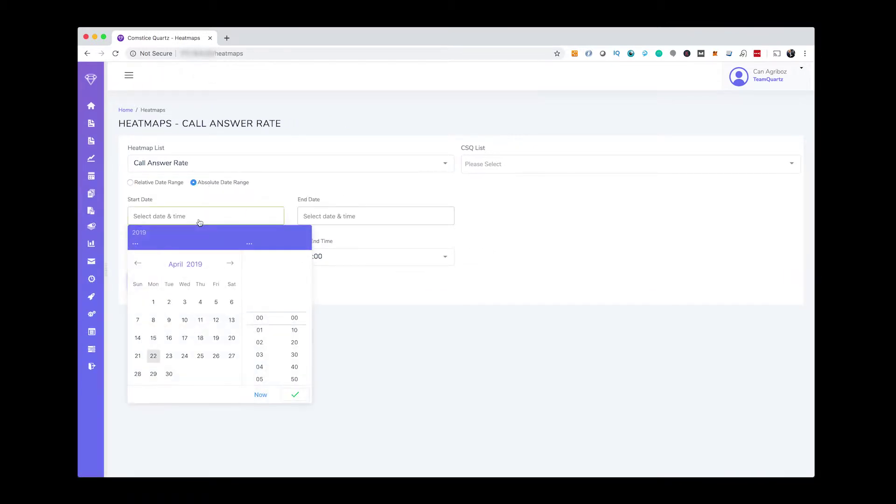
click(137, 264)
click(138, 264)
click(169, 302)
click(295, 395)
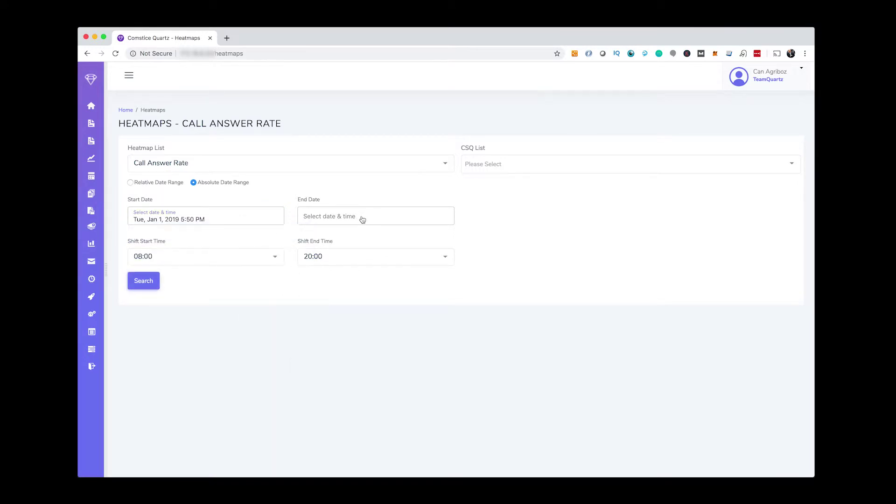
click(362, 217)
click(464, 395)
click(144, 281)
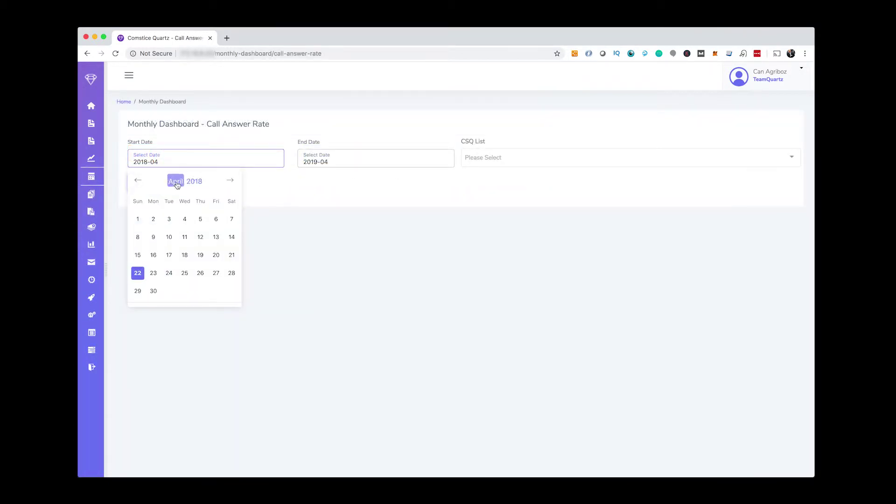
Set the monthly report range to start in January 2018 and end in April 2019.
click(174, 180)
click(149, 199)
click(152, 219)
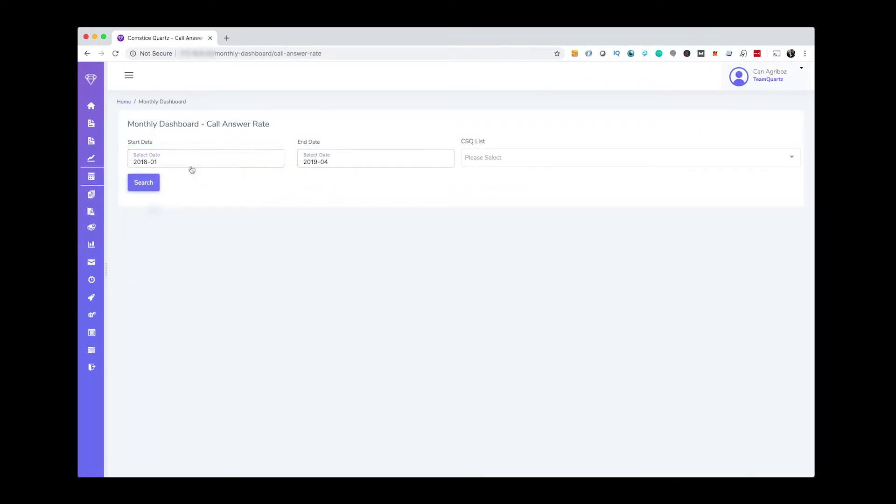
click(366, 164)
click(325, 261)
Run the monthly Call Answer Rate report, drill into September 2018 by day, then return to monthly.
click(150, 184)
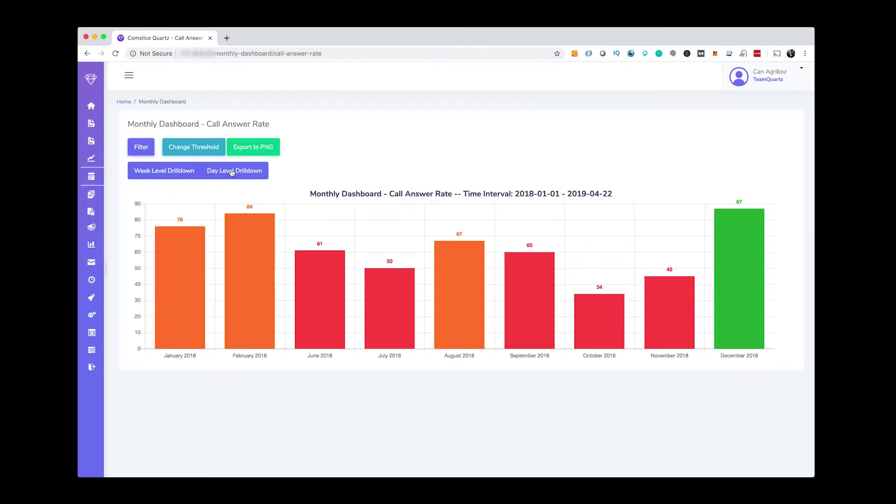
click(157, 169)
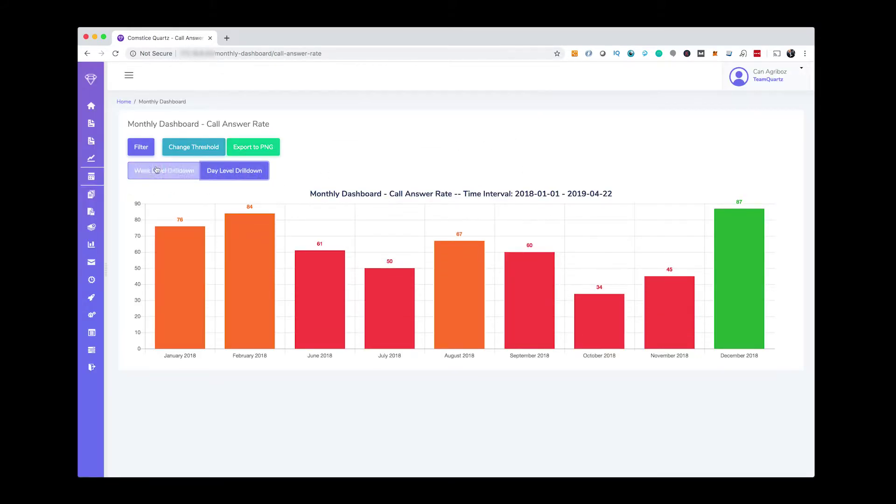
click(527, 303)
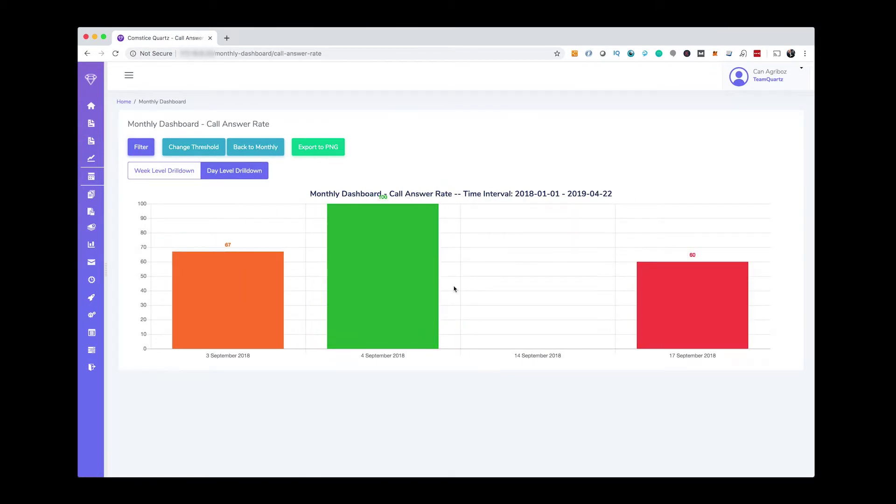
click(270, 151)
Run the Year on Year Calls Received report from a 2018 start date.
click(129, 75)
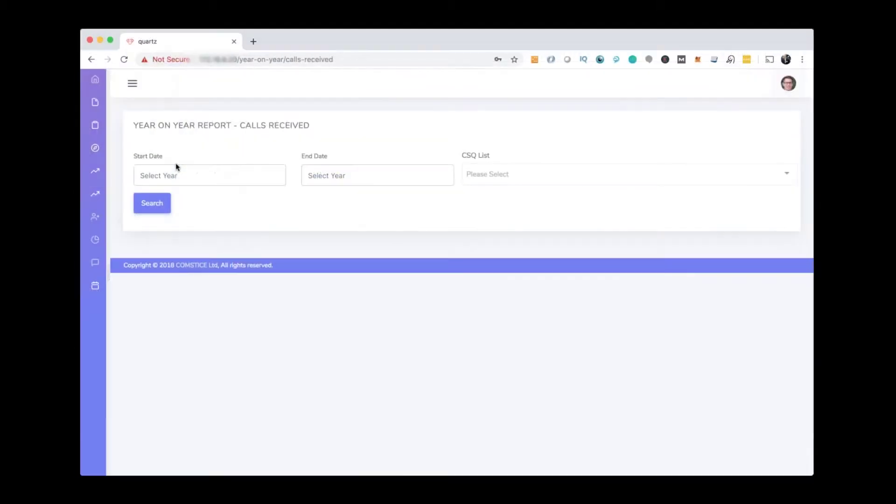
click(175, 169)
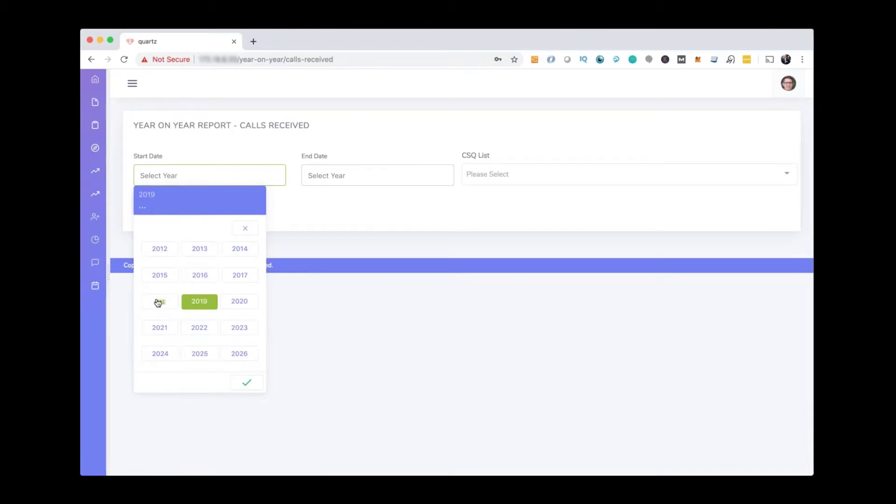
click(158, 298)
click(331, 178)
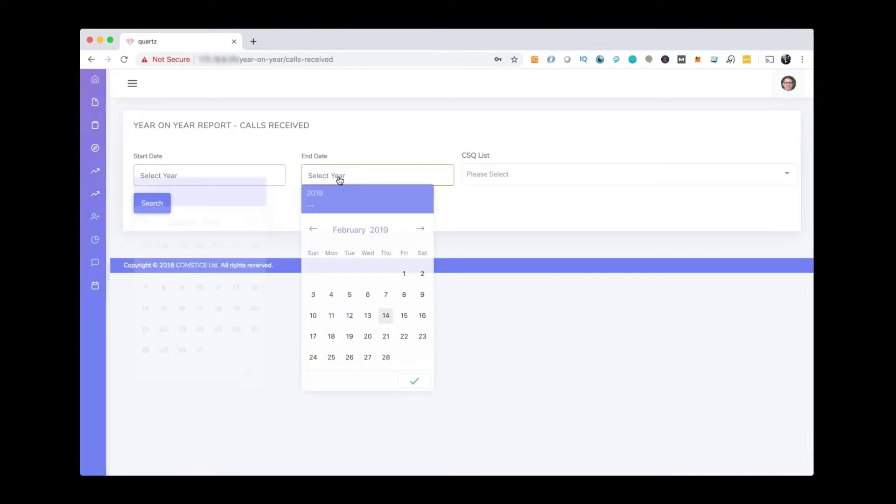
click(385, 317)
click(414, 382)
click(159, 204)
scroll(245, 254, down, 2)
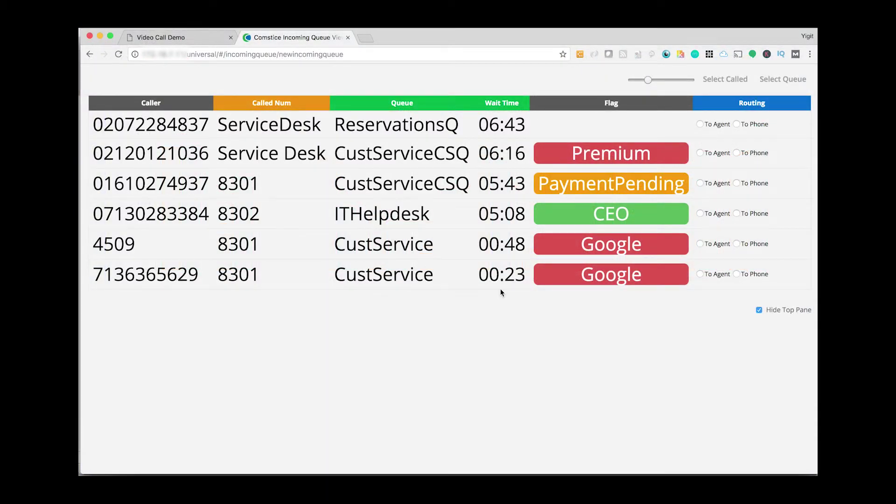
Route the last waiting CustService call To Phone extension 4502 and save it.
click(737, 274)
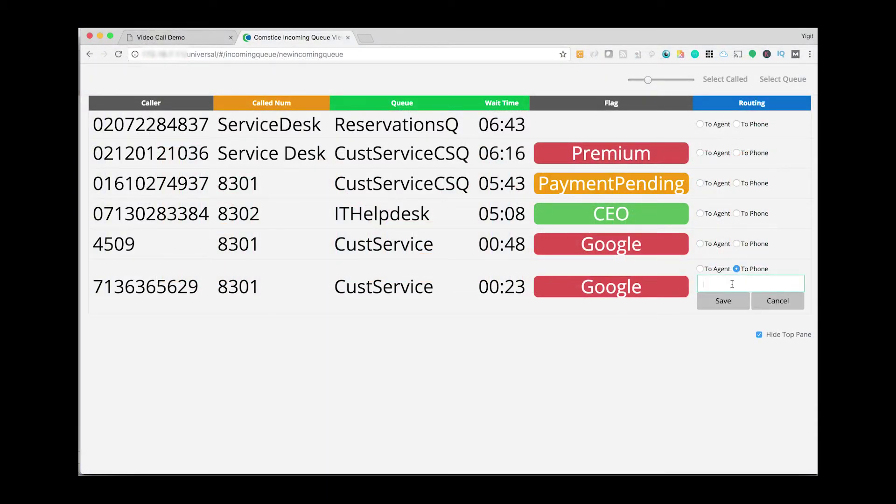
text(4502)
scroll(734, 287, down, 1)
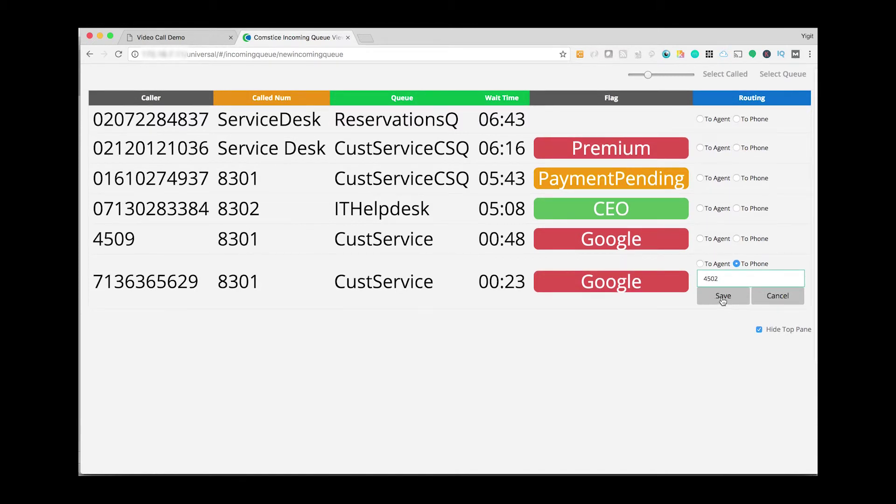
click(723, 297)
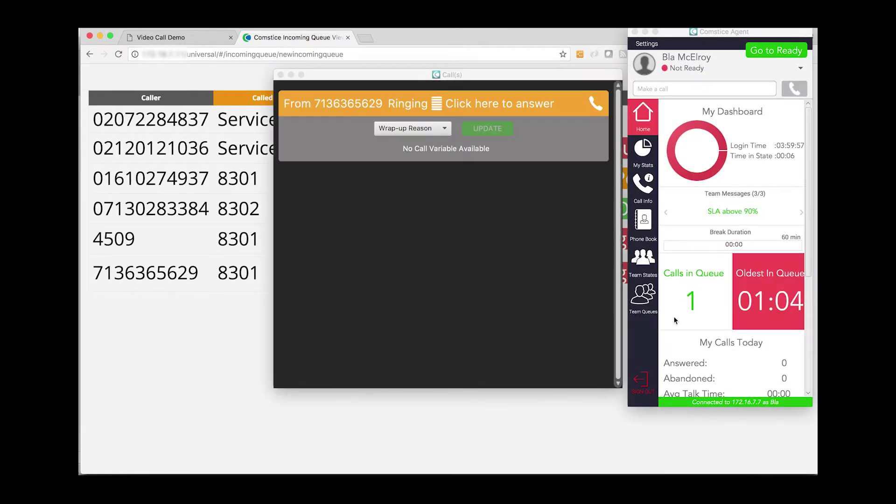
Answer the ringing call from the orange bar in the Comstice Agent Call(s) window.
click(497, 105)
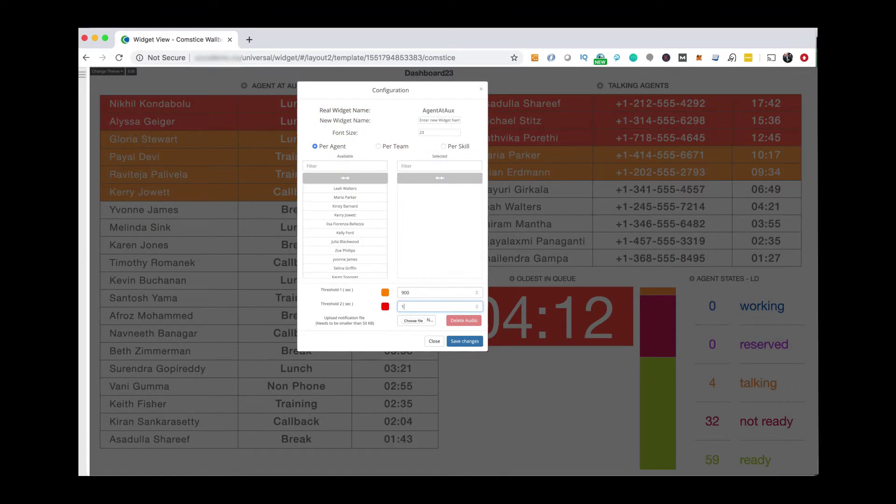
Save Agent at Aux Threshold 2 as 1800 and add a SCROLLING MESSAGES chart to Dashboard 28.
text(800)
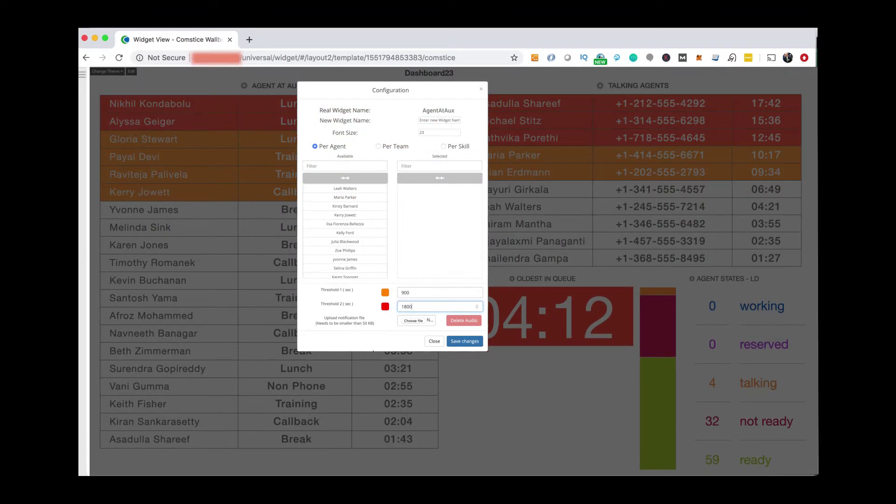
click(471, 342)
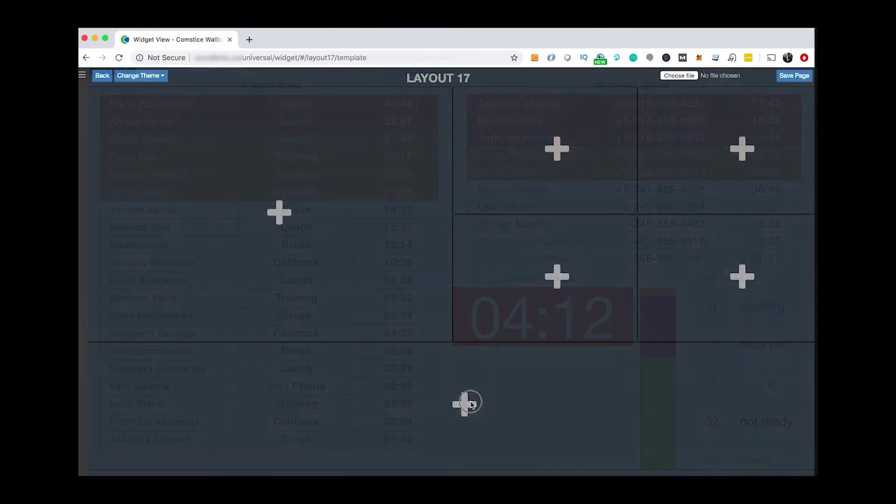
click(466, 400)
click(393, 128)
click(402, 371)
click(541, 163)
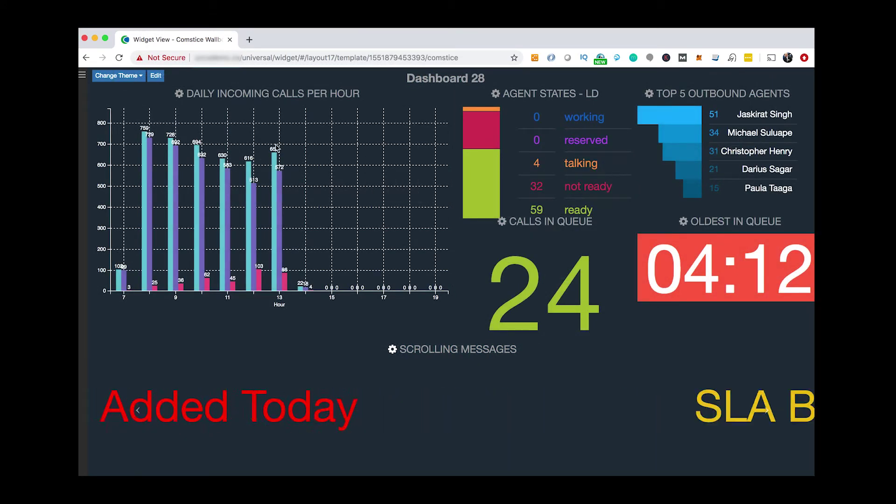
mouse_move(272, 162)
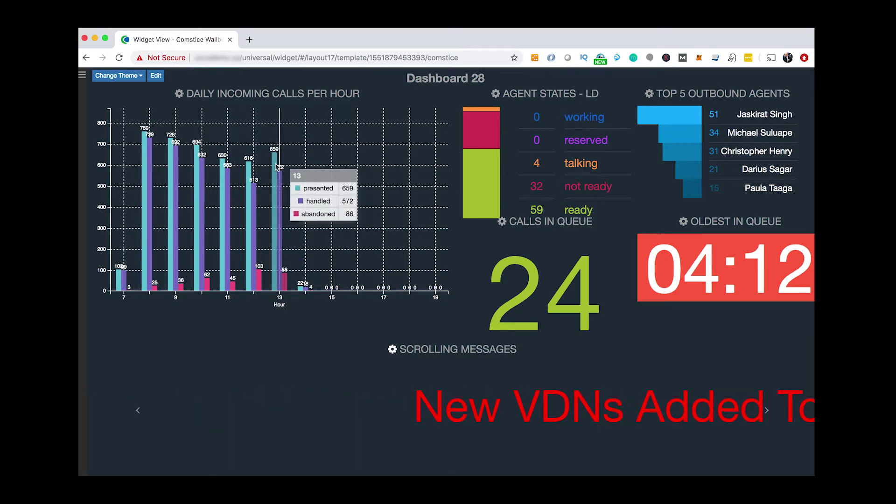
key(super+t)
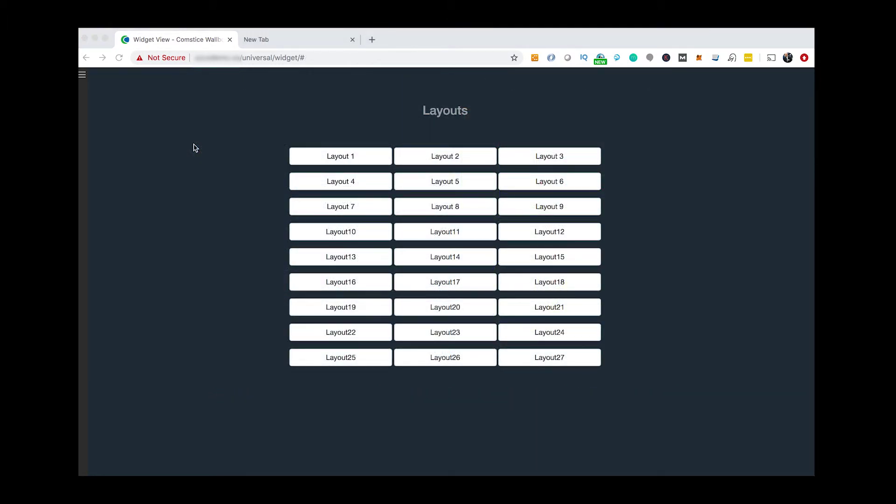
Sign in to the Comstice Wallboard mobile app with the agent's username and password.
click(264, 220)
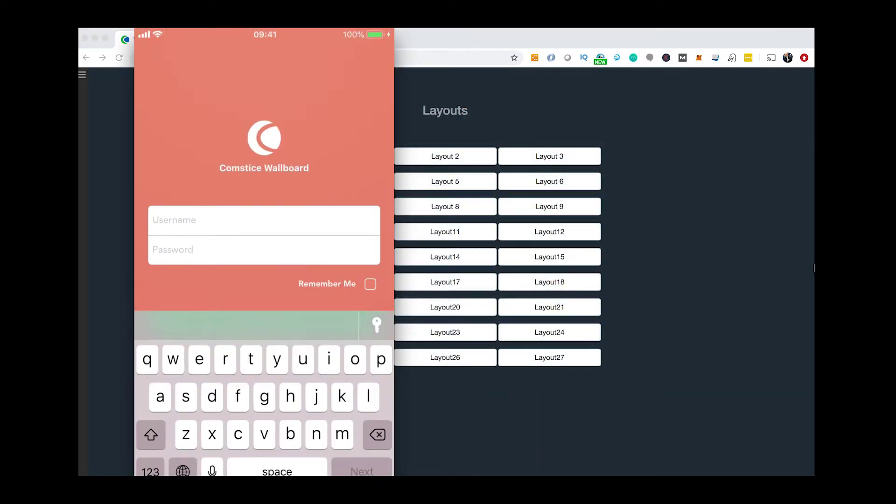
text(agent4502)
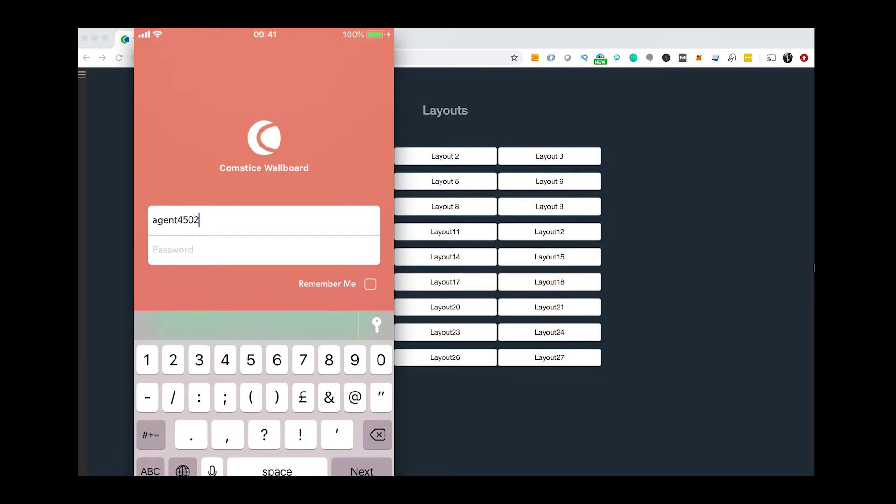
click(264, 250)
text(12456)
key(Return)
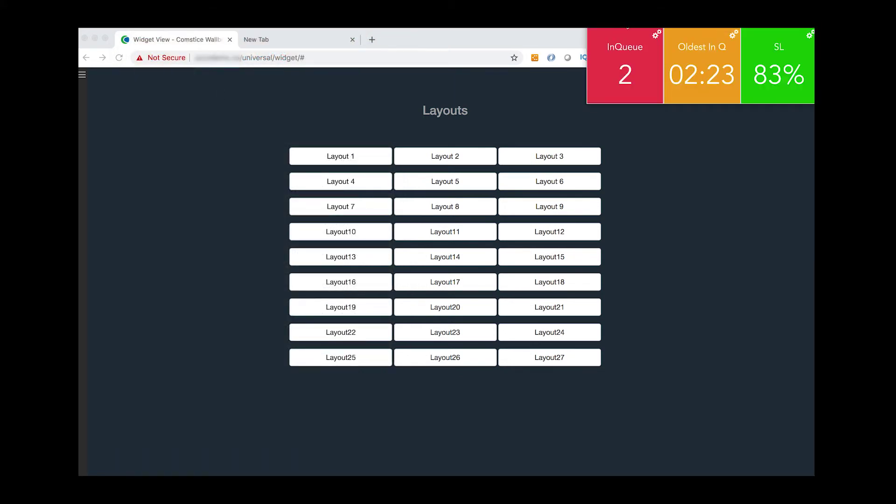
Switch the ticker's KPI tiles to Vertical Mode so they stack.
click(657, 34)
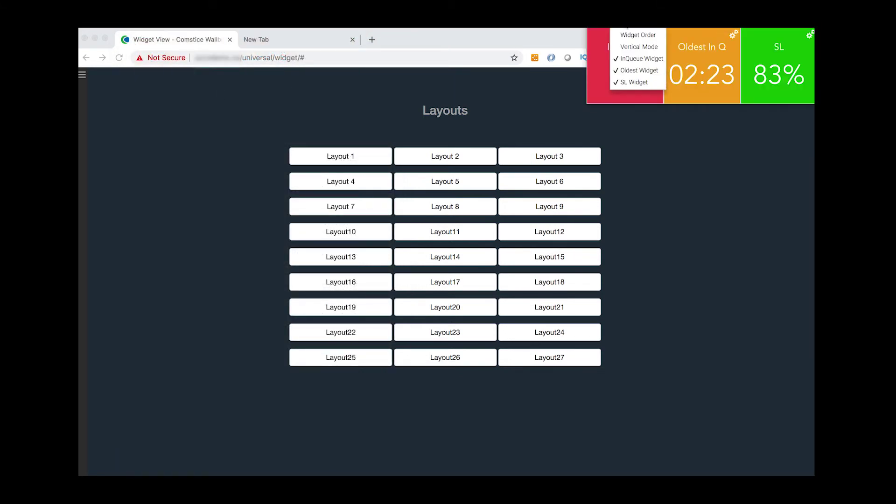
click(634, 46)
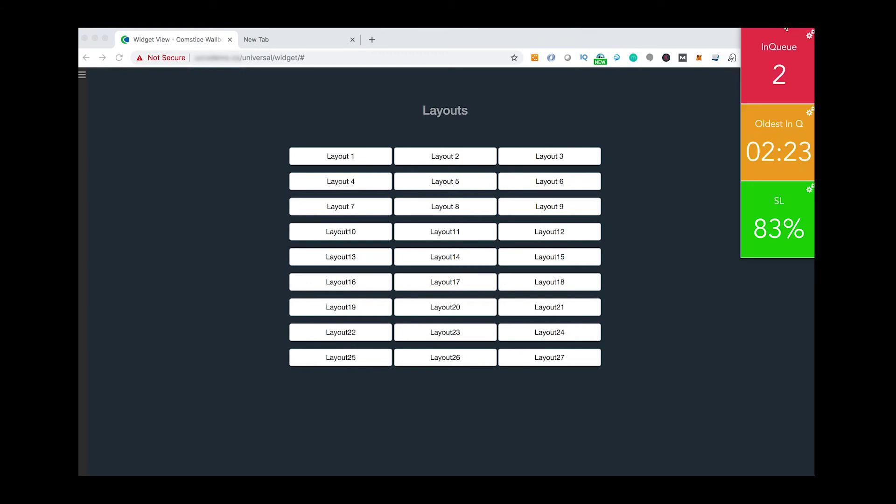
double_click(630, 37)
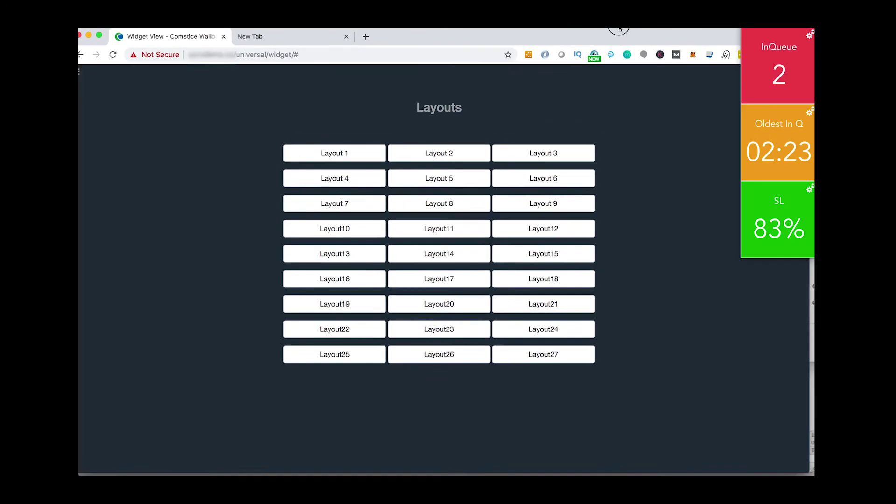
double_click(630, 37)
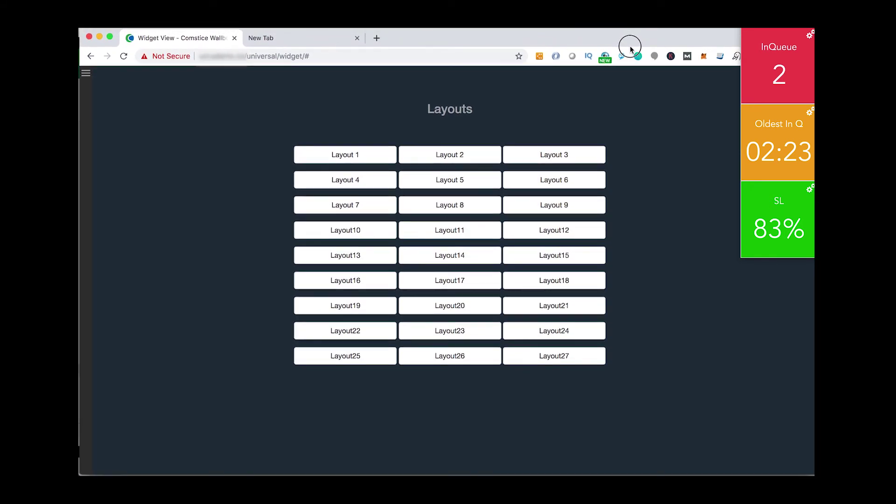
Hide the InQueue and SL widgets, leaving only Oldest In Q with thresholds unchanged.
click(810, 34)
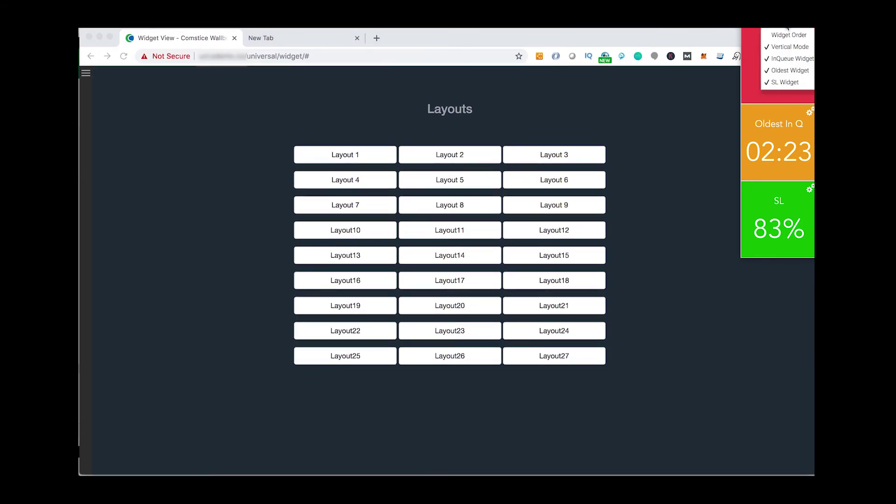
click(791, 59)
click(810, 34)
click(786, 83)
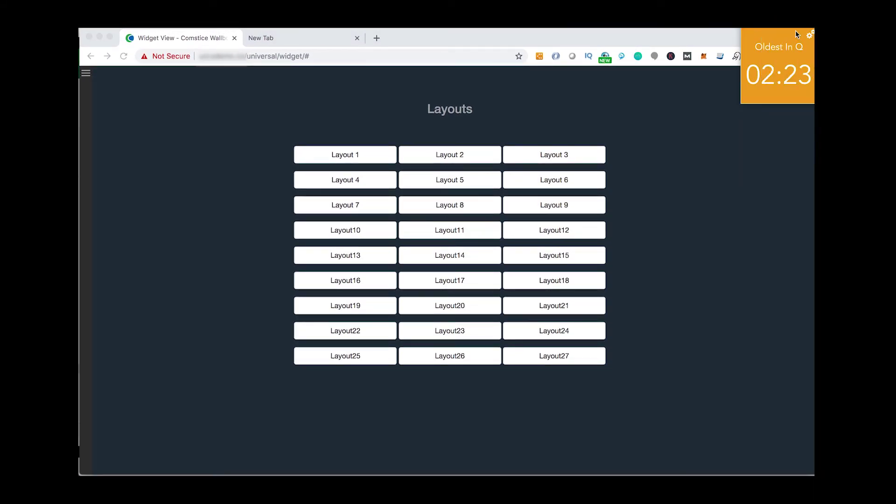
click(810, 37)
click(463, 251)
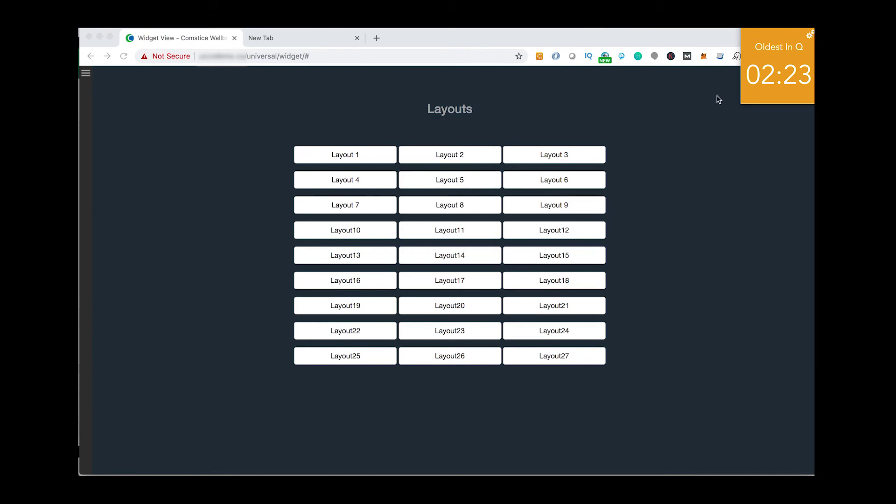